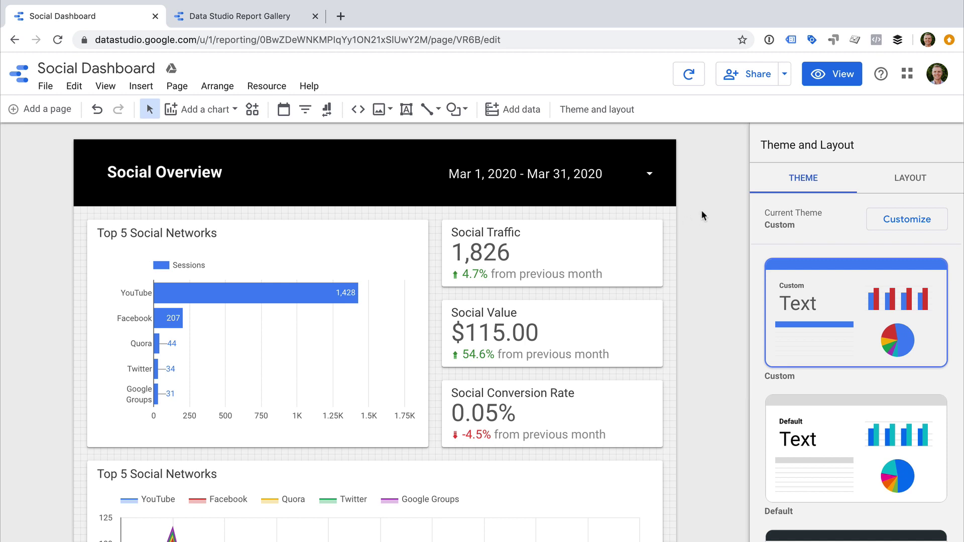
{"action": "scroll", "coordinate": [572, 291], "scroll_direction": "down", "scroll_amount": 3}
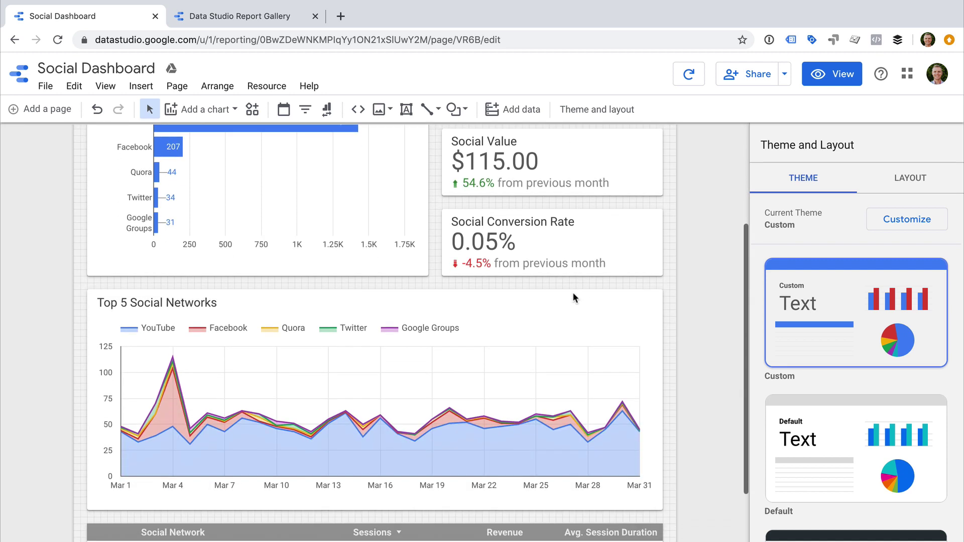
{"action": "scroll", "coordinate": [573, 295], "scroll_direction": "down", "scroll_amount": 2}
{"action": "scroll", "coordinate": [572, 295], "scroll_direction": "up", "scroll_amount": 5}
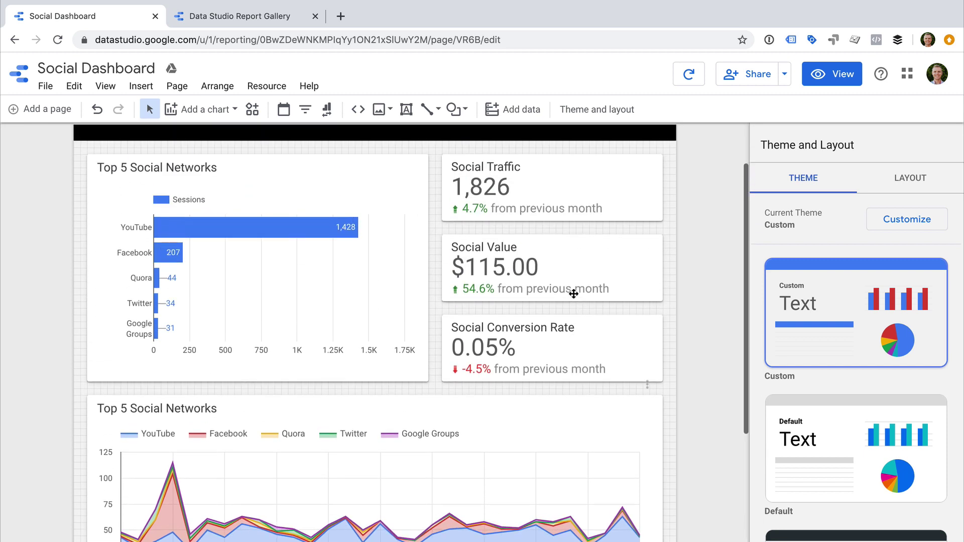
{"action": "scroll", "coordinate": [574, 295], "scroll_direction": "up", "scroll_amount": 2}
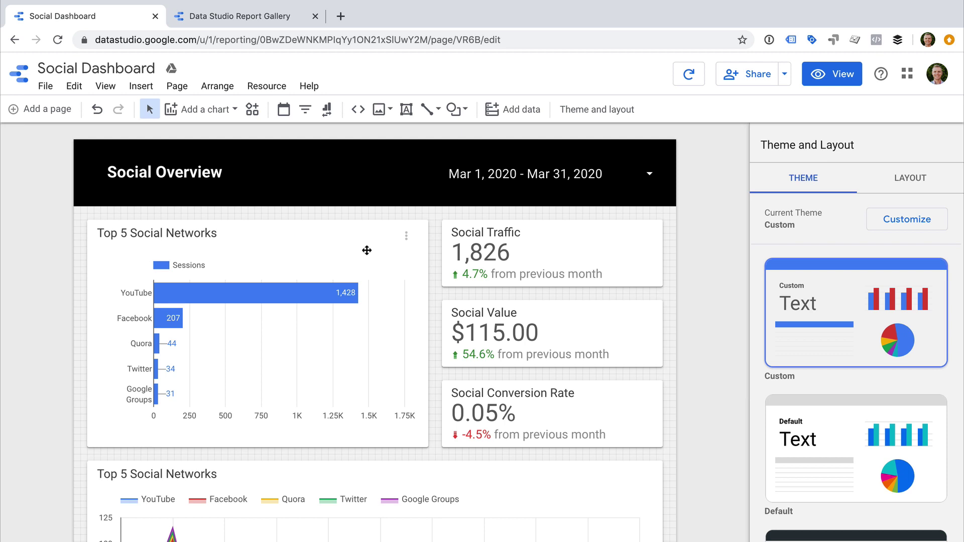
Make a copy of the Social Dashboard report with [Sample] Google Analytics Data as the new data source
{"action": "left_click", "coordinate": [50, 90]}
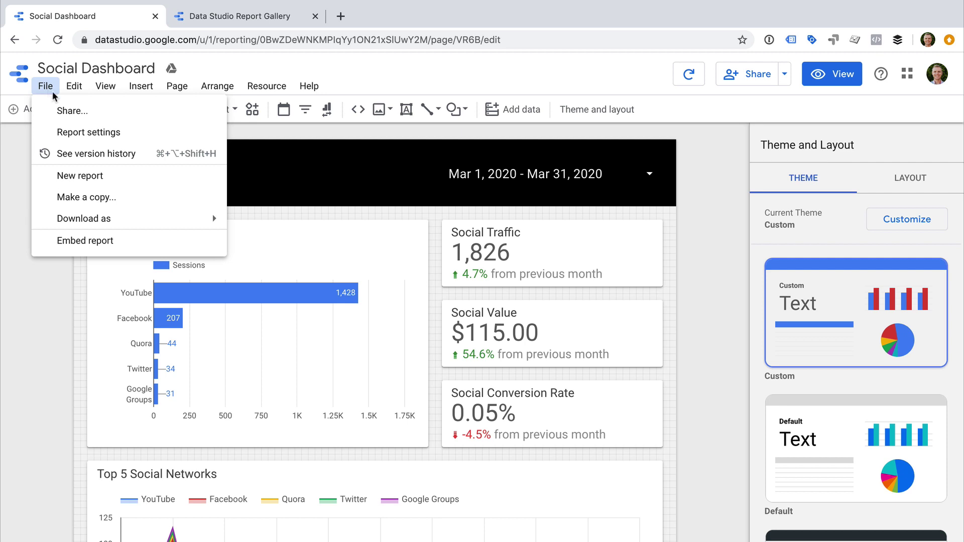
{"action": "left_click", "coordinate": [131, 201]}
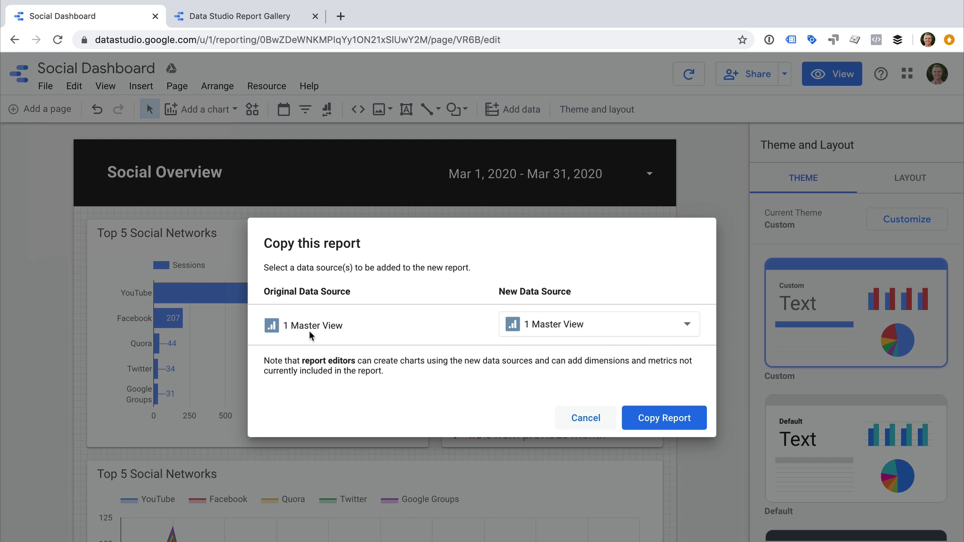
{"action": "left_click", "coordinate": [626, 333]}
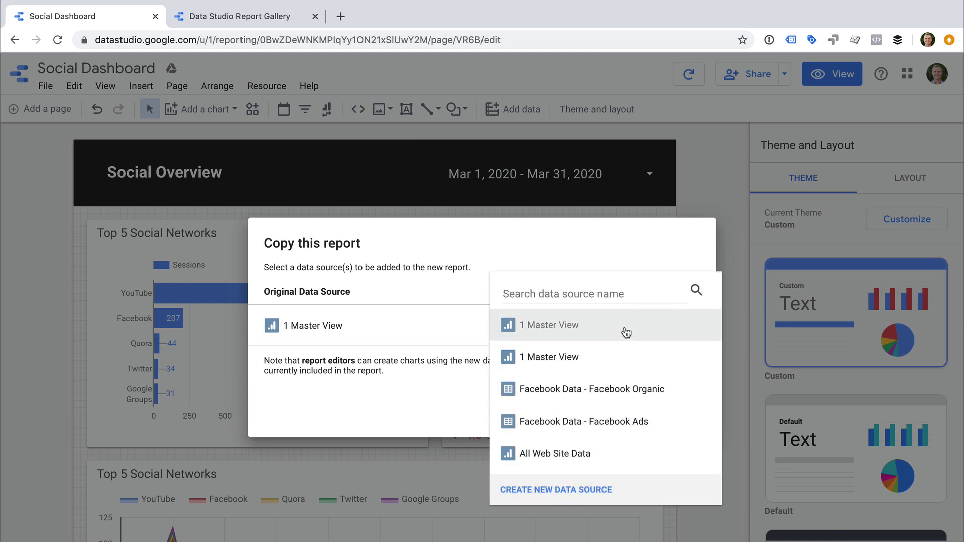
{"action": "scroll", "coordinate": [626, 333], "scroll_direction": "down", "scroll_amount": 6}
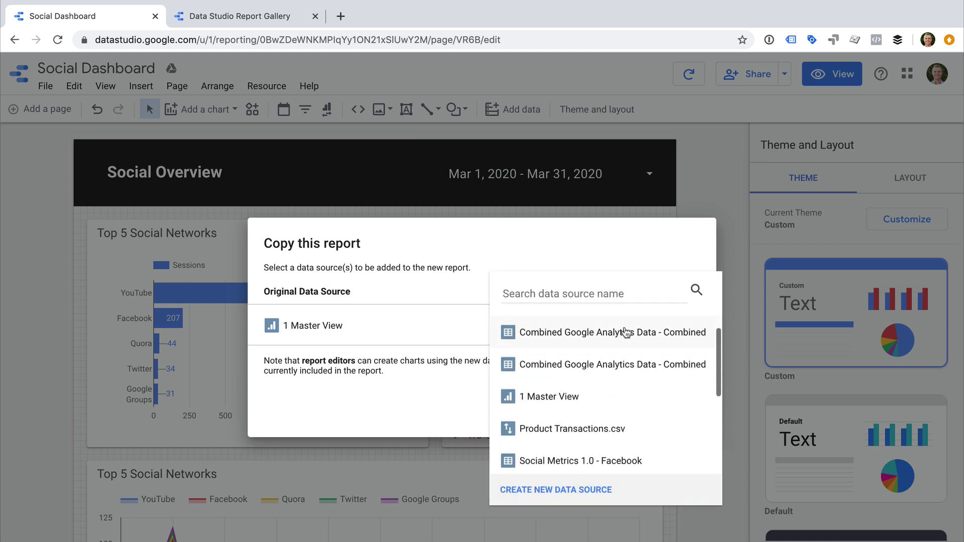
{"action": "scroll", "coordinate": [625, 333], "scroll_direction": "down", "scroll_amount": 2}
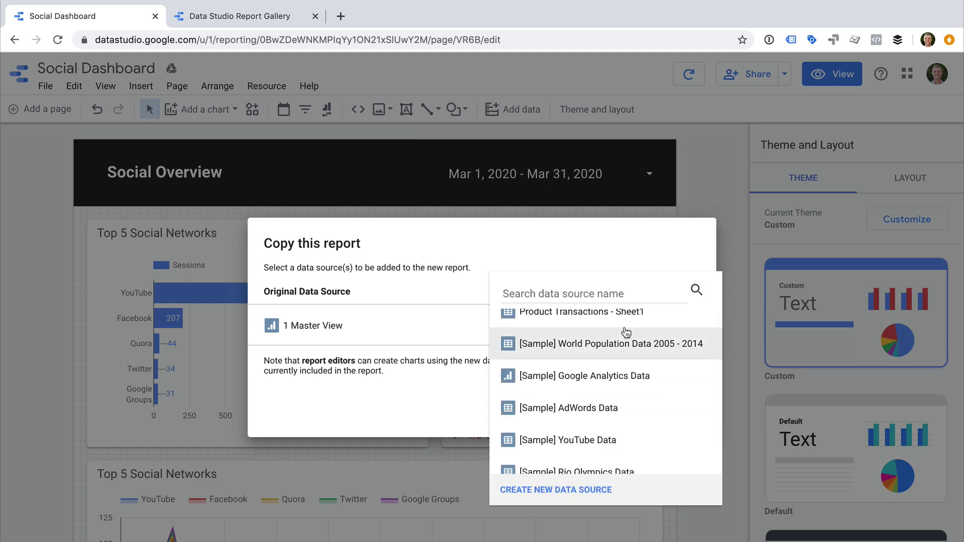
{"action": "left_click", "coordinate": [656, 384]}
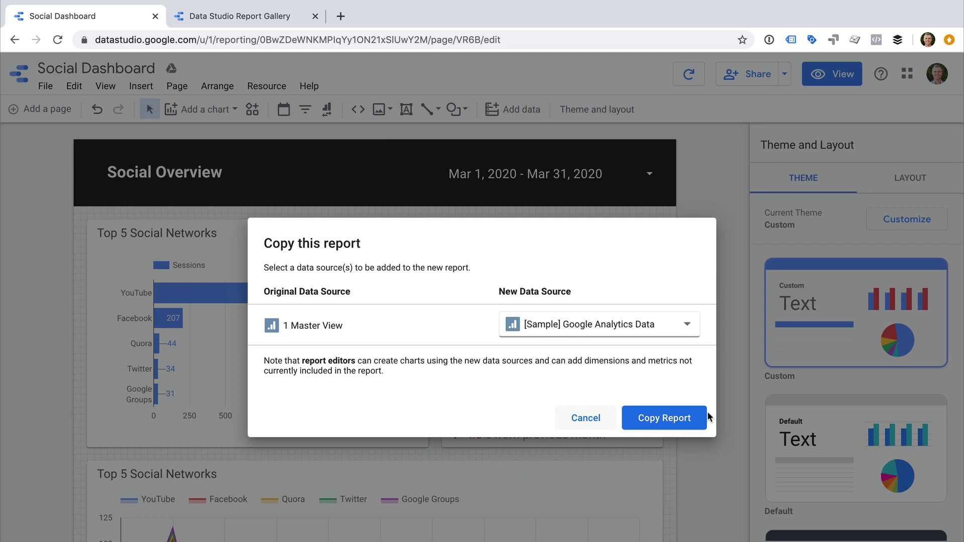
{"action": "left_click", "coordinate": [688, 421]}
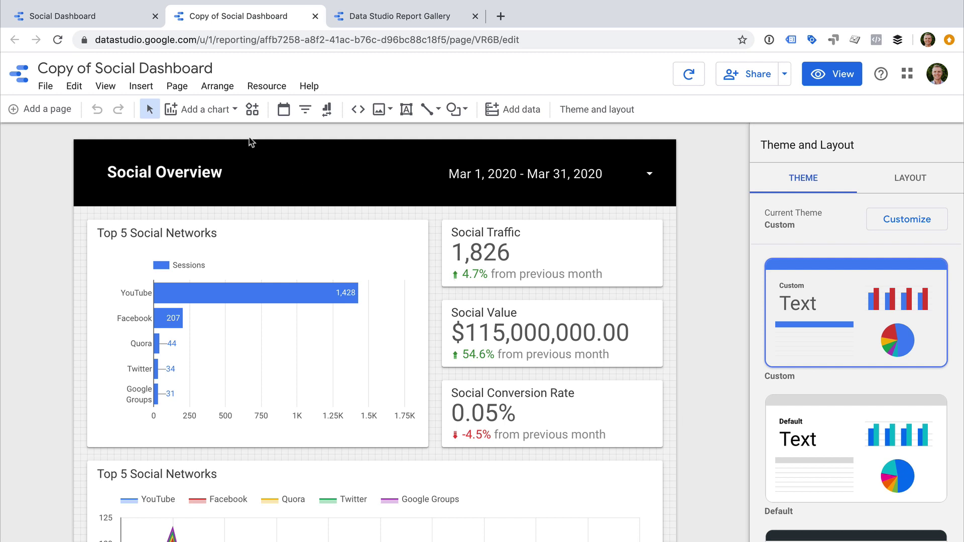
Rename the copied report as Social Dashboard Template
{"action": "left_click", "coordinate": [132, 69]}
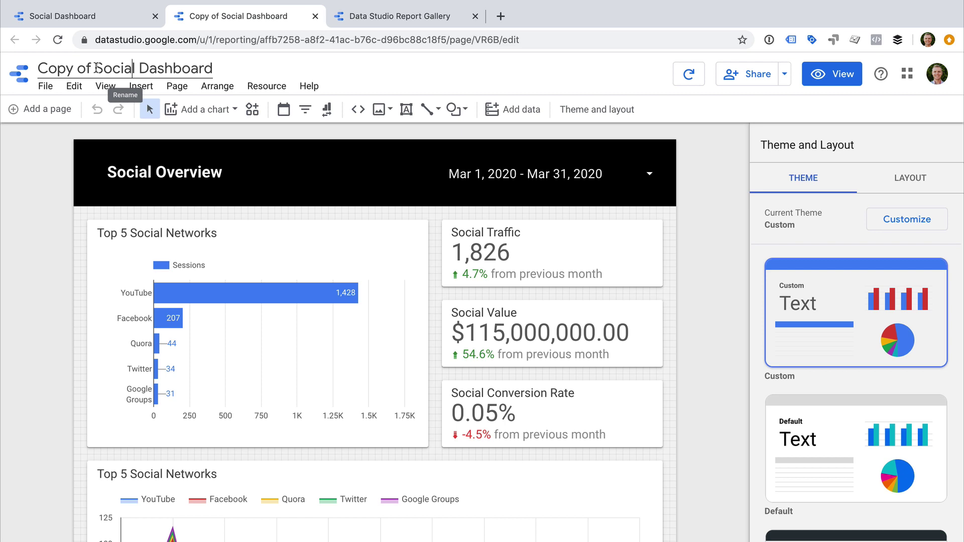
{"action": "left_click_drag", "start_coordinate": [96, 69], "coordinate": [42, 69]}
{"action": "key", "text": "BackSpace"}
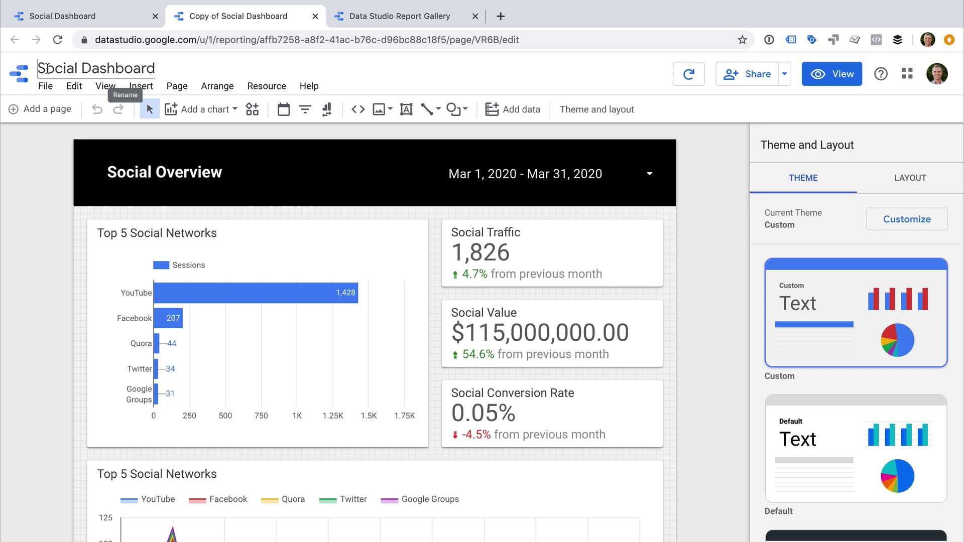
{"action": "key", "text": "End"}
{"action": "type", "text": "Template"}
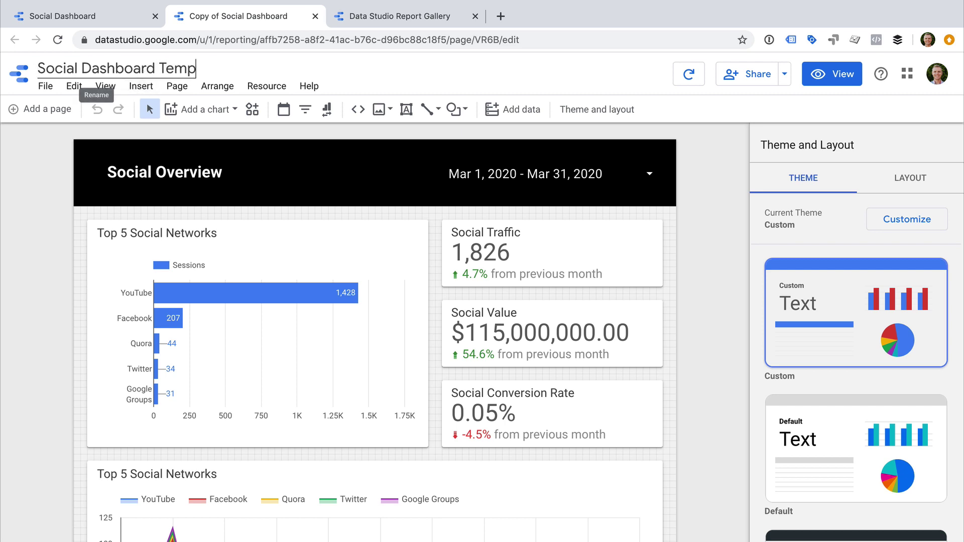
{"action": "left_click", "coordinate": [52, 174]}
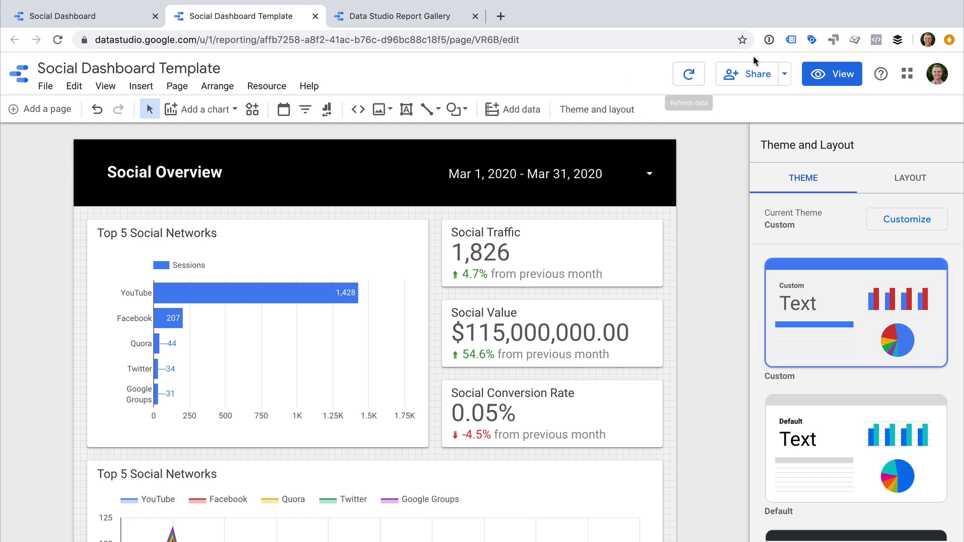
Set the template report's link sharing to "Anyone with the link can view" and save the access settings
{"action": "left_click", "coordinate": [755, 79]}
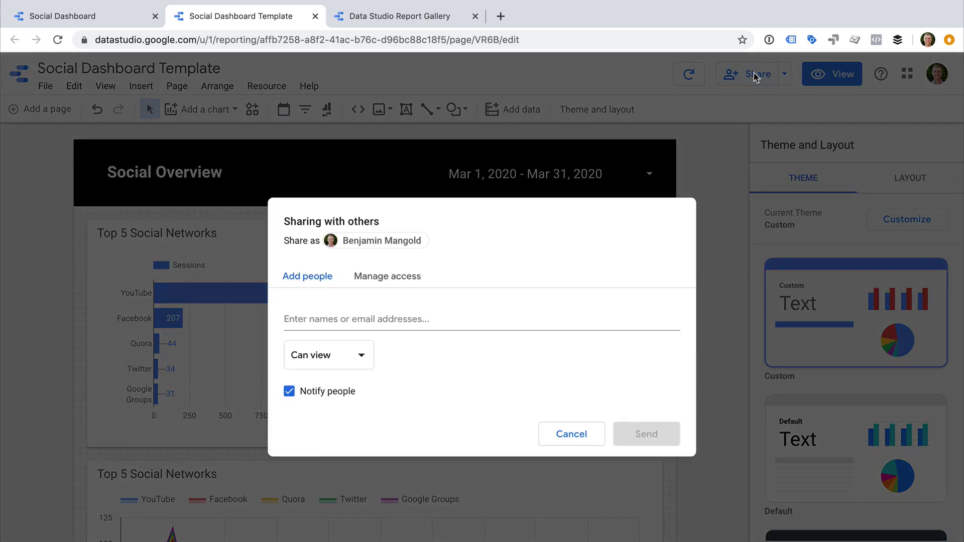
{"action": "left_click", "coordinate": [404, 278]}
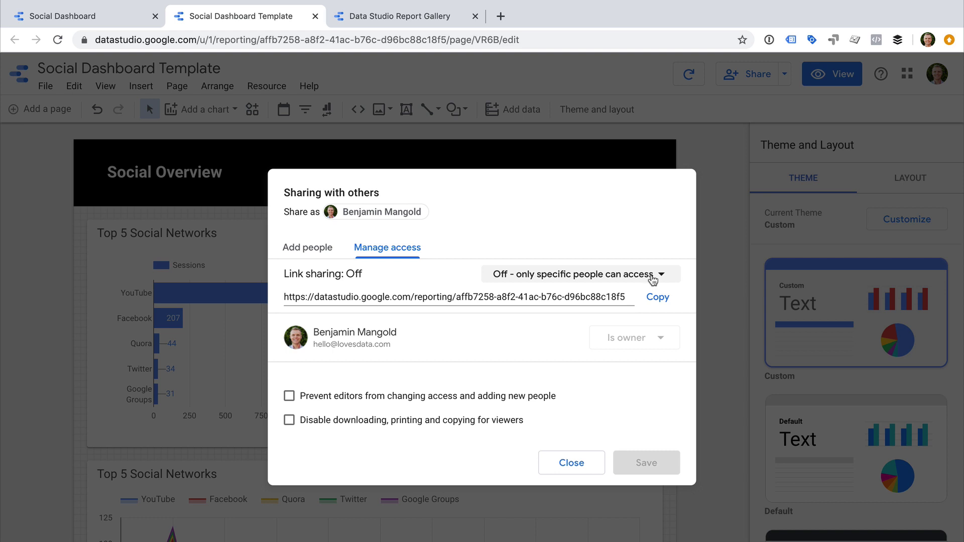
{"action": "left_click", "coordinate": [653, 278]}
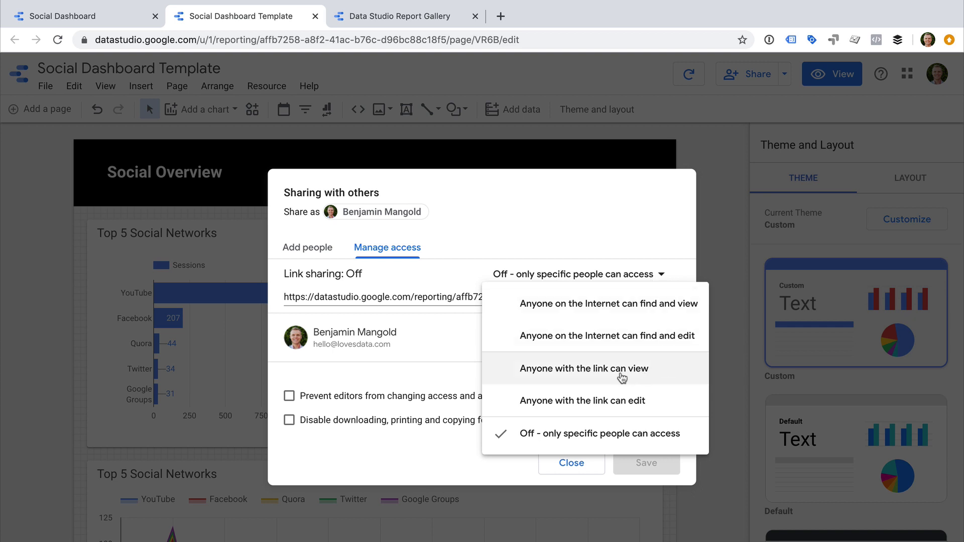
{"action": "left_click", "coordinate": [615, 371]}
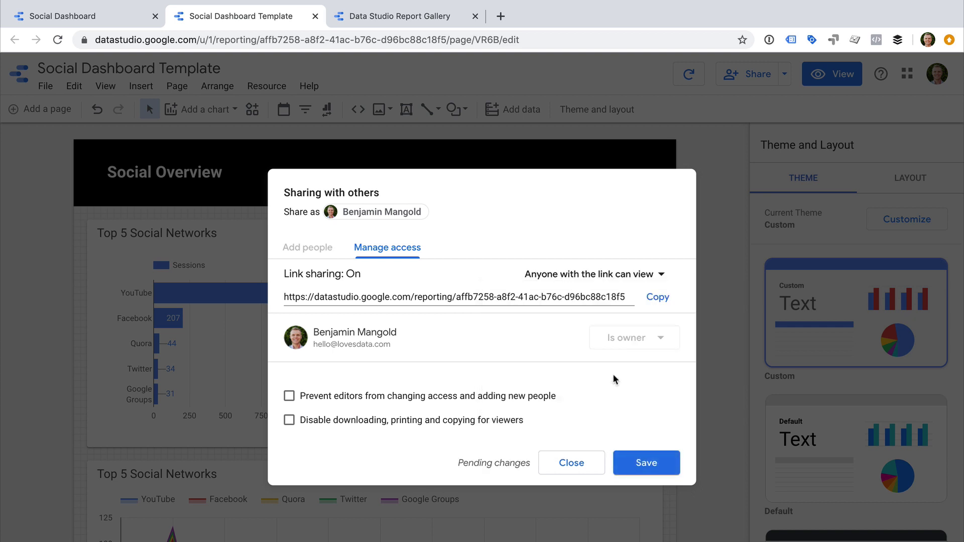
{"action": "left_click", "coordinate": [651, 462]}
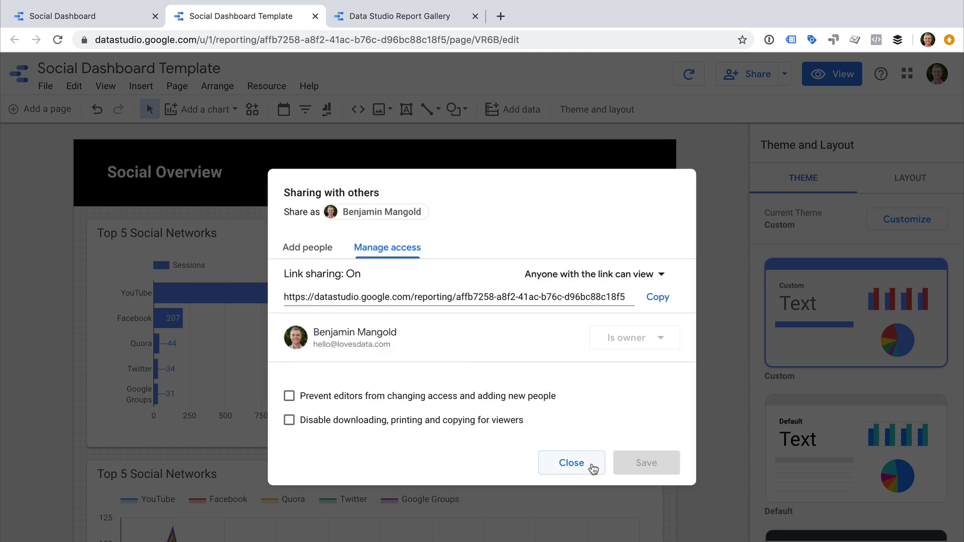
{"action": "left_click", "coordinate": [592, 463]}
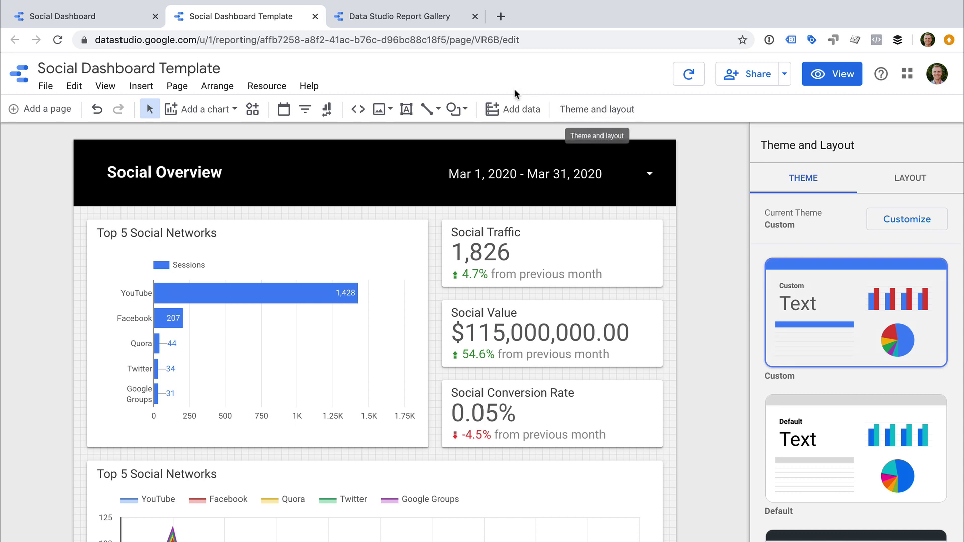
Load the template report's URL in a new browser tab with the ending "edit" replaced by "preview"
{"action": "left_click", "coordinate": [444, 40]}
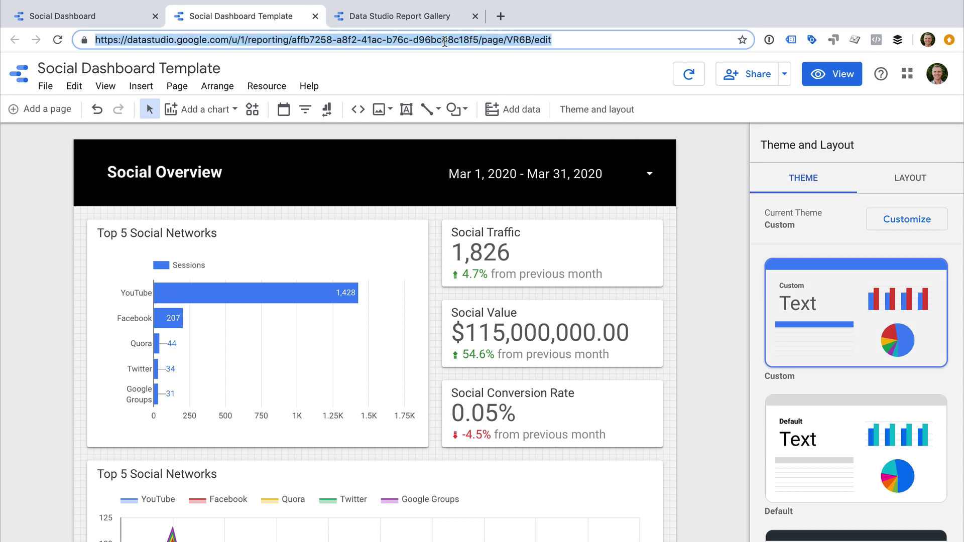
{"action": "key", "text": "ctrl+c"}
{"action": "left_click", "coordinate": [501, 17]}
{"action": "key", "text": "ctrl+v"}
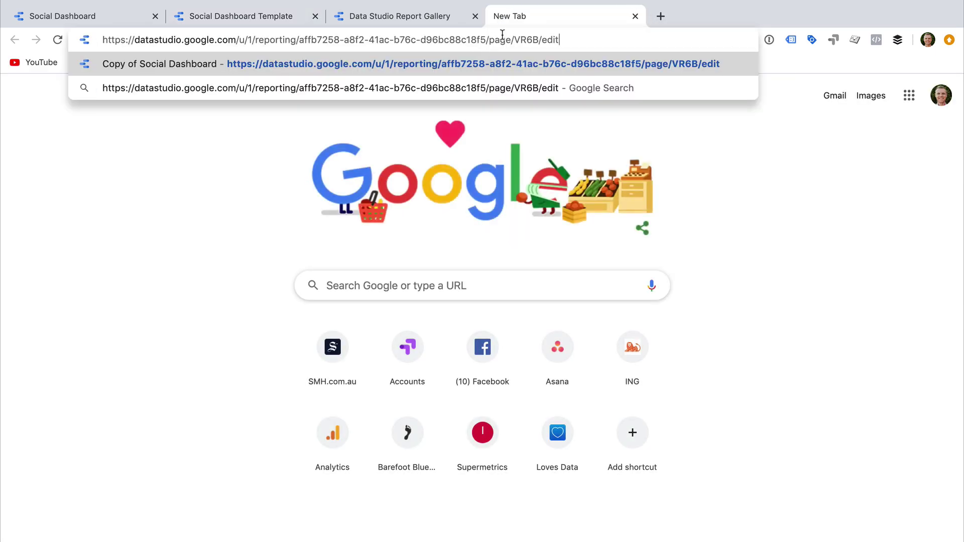
{"action": "double_click", "coordinate": [551, 40]}
{"action": "type", "text": "preview"}
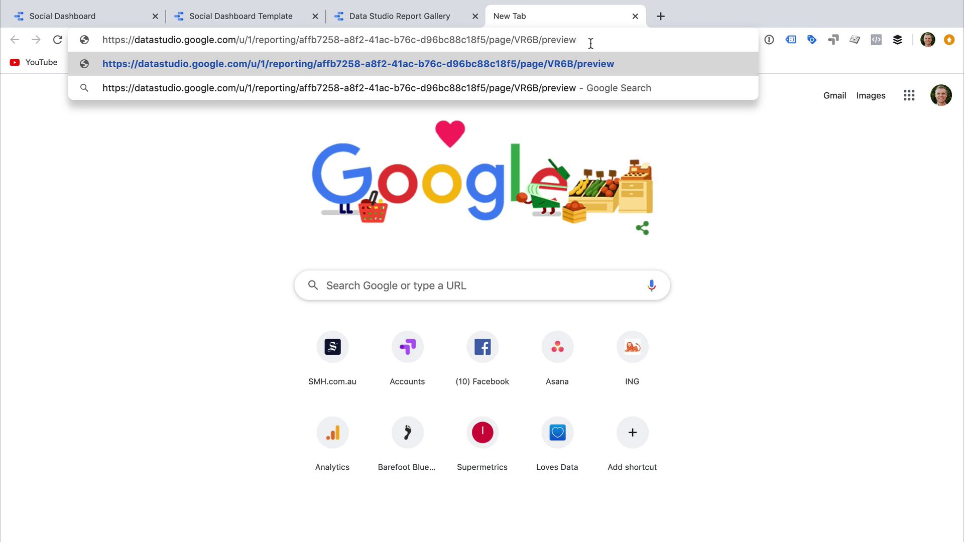
{"action": "key", "text": "super+a"}
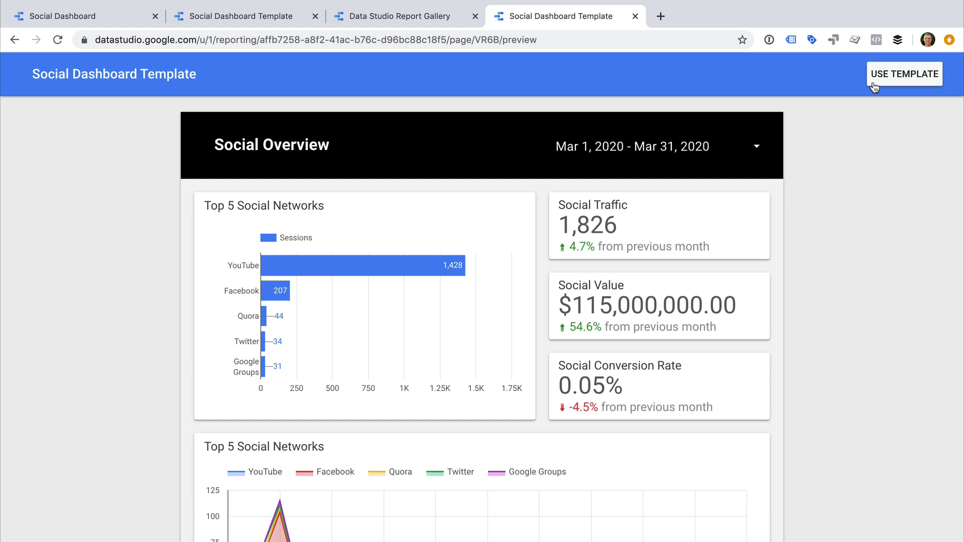
Browse the featured reports in the Data Studio Report Gallery and open the guidelines for submitting a report
{"action": "left_click", "coordinate": [449, 19]}
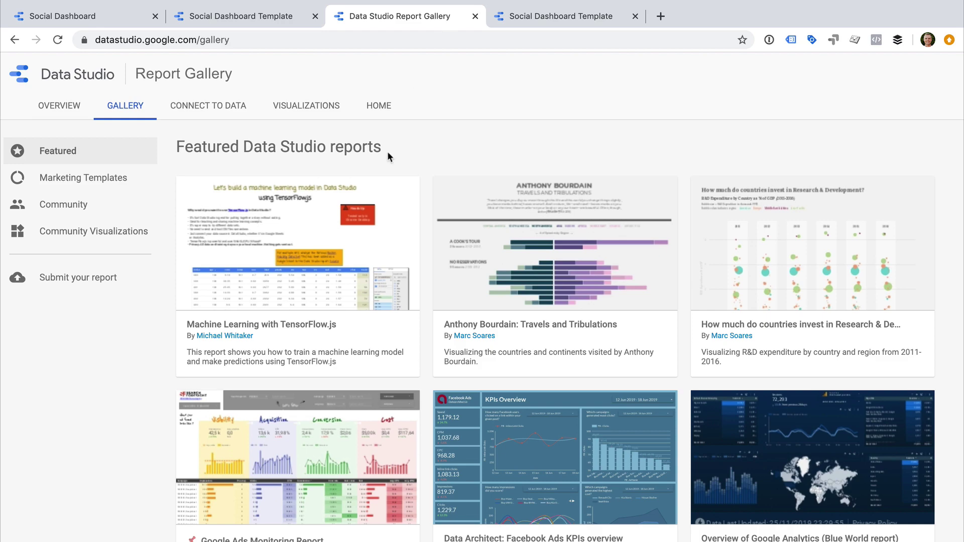
{"action": "scroll", "coordinate": [370, 246], "scroll_direction": "down", "scroll_amount": 10}
{"action": "scroll", "coordinate": [373, 245], "scroll_direction": "up", "scroll_amount": 9}
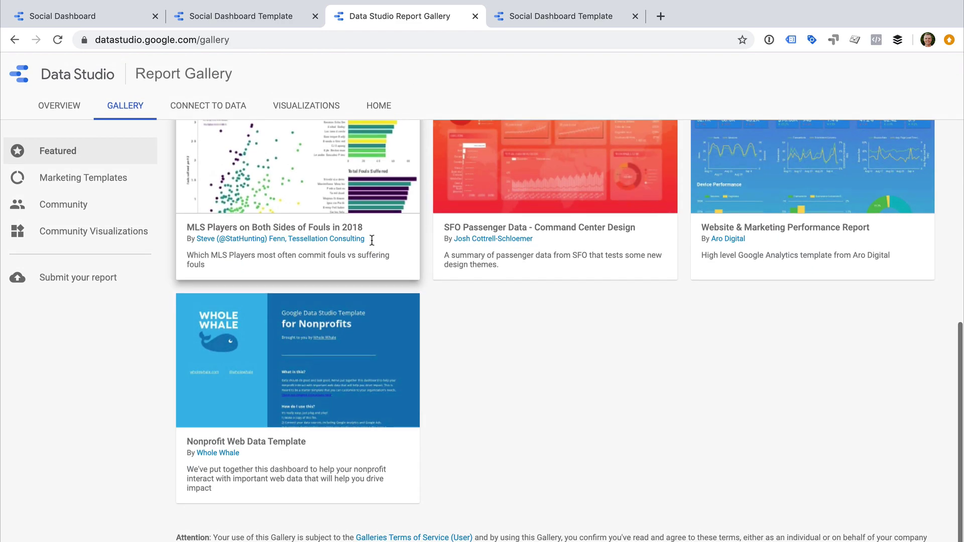
{"action": "scroll", "coordinate": [371, 245], "scroll_direction": "up", "scroll_amount": 2}
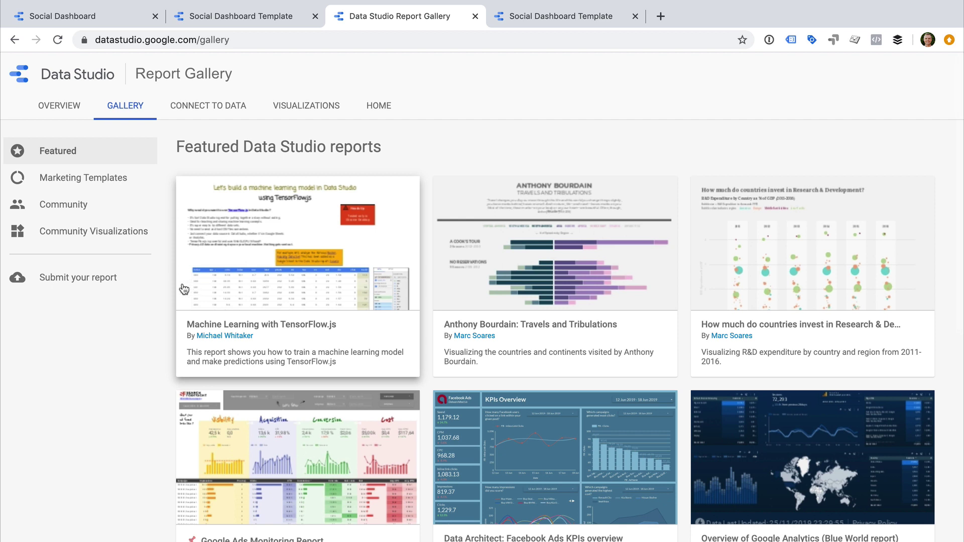
{"action": "left_click", "coordinate": [95, 288]}
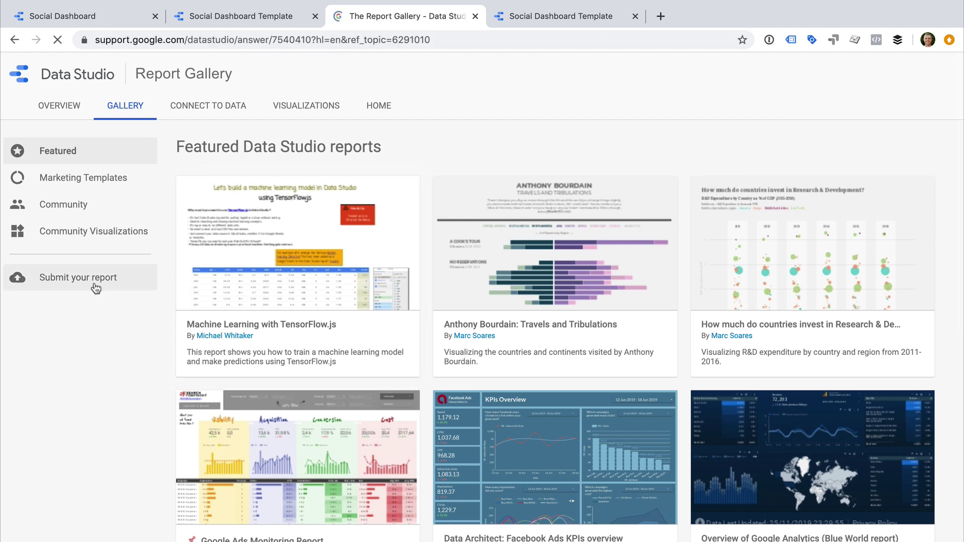
{"action": "scroll", "coordinate": [217, 286], "scroll_direction": "down", "scroll_amount": 7}
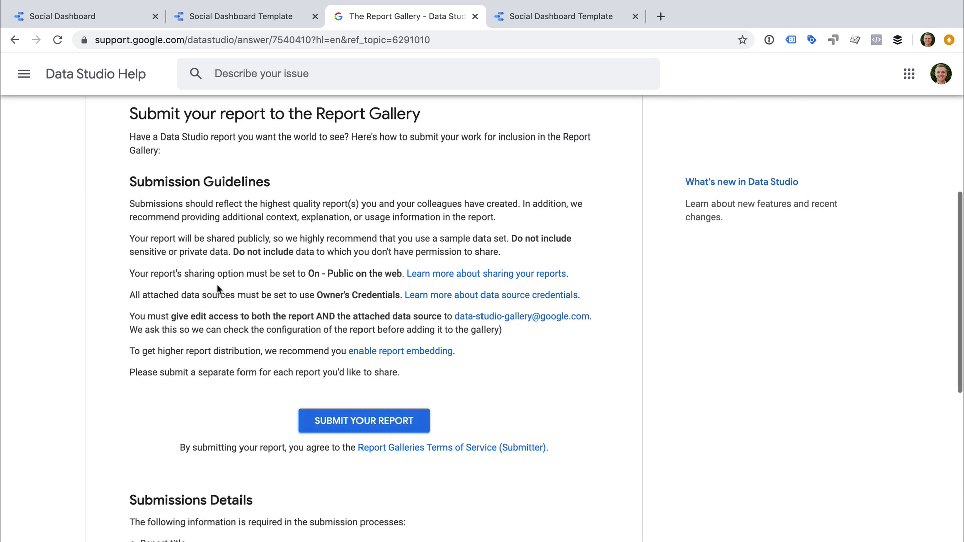